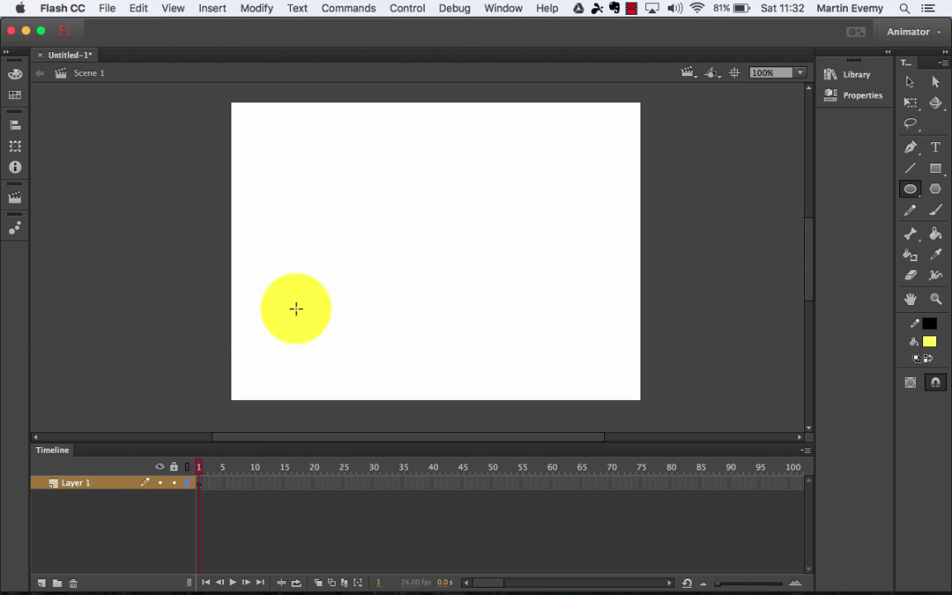
# Step: Rename the layer Sun and draw a yellow circle with no stroke near the stage's lower-left corner
pyautogui.doubleClick(87, 486)
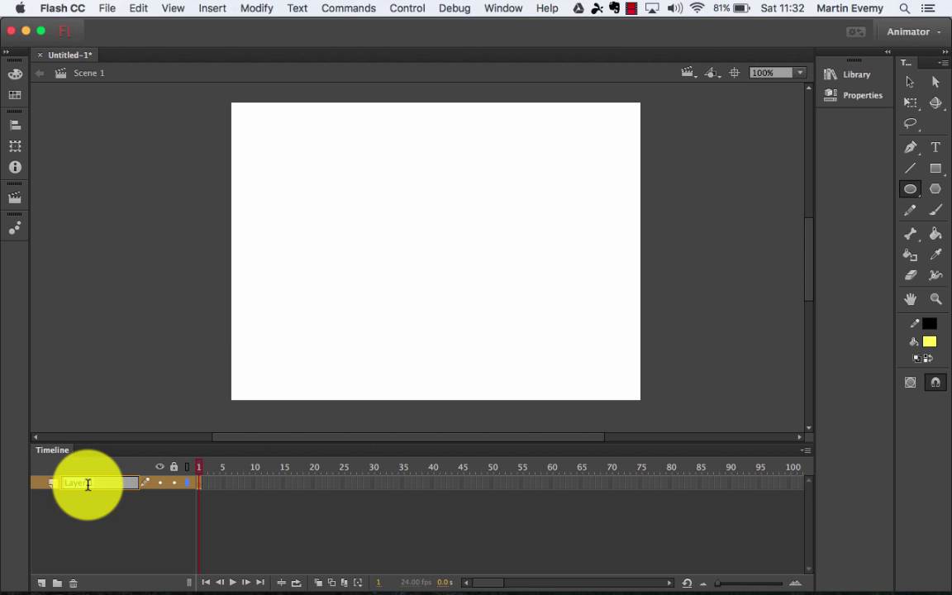
pyautogui.write('Sun')
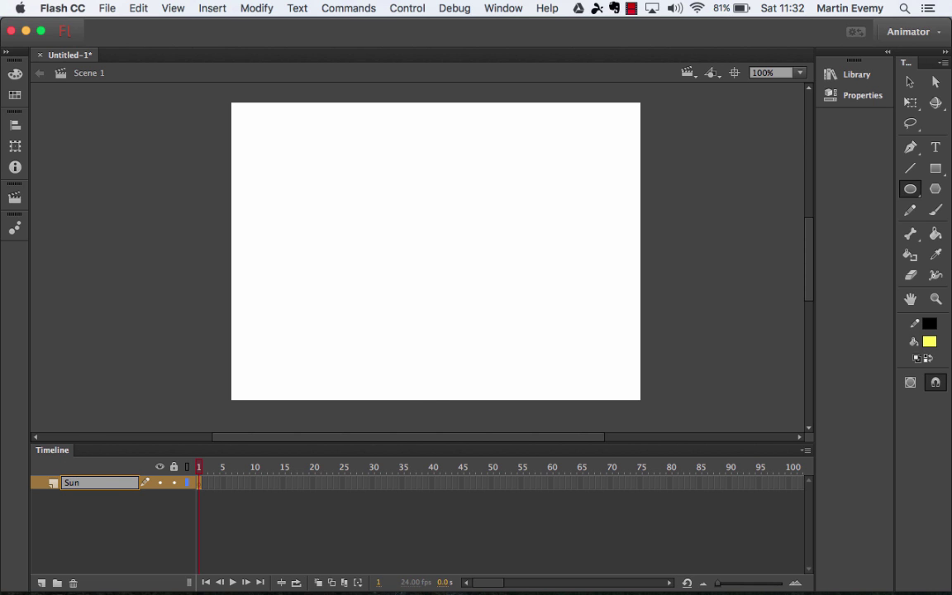
pyautogui.click(926, 323)
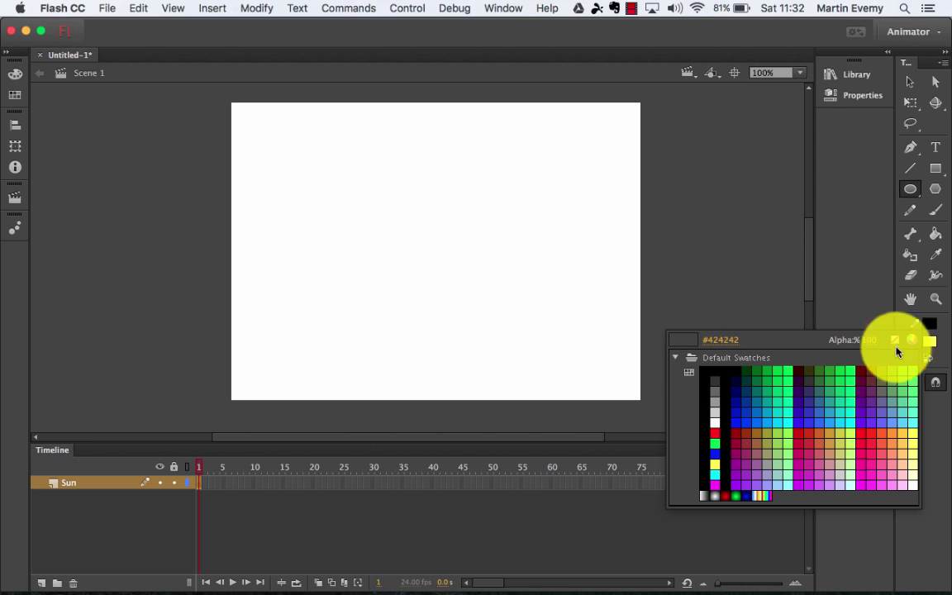
pyautogui.click(895, 339)
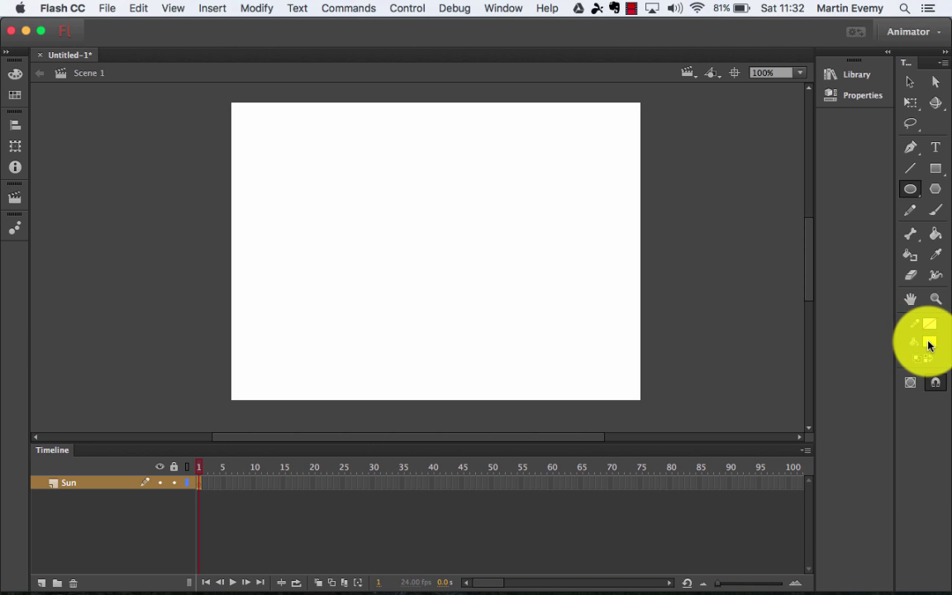
pyautogui.click(909, 188)
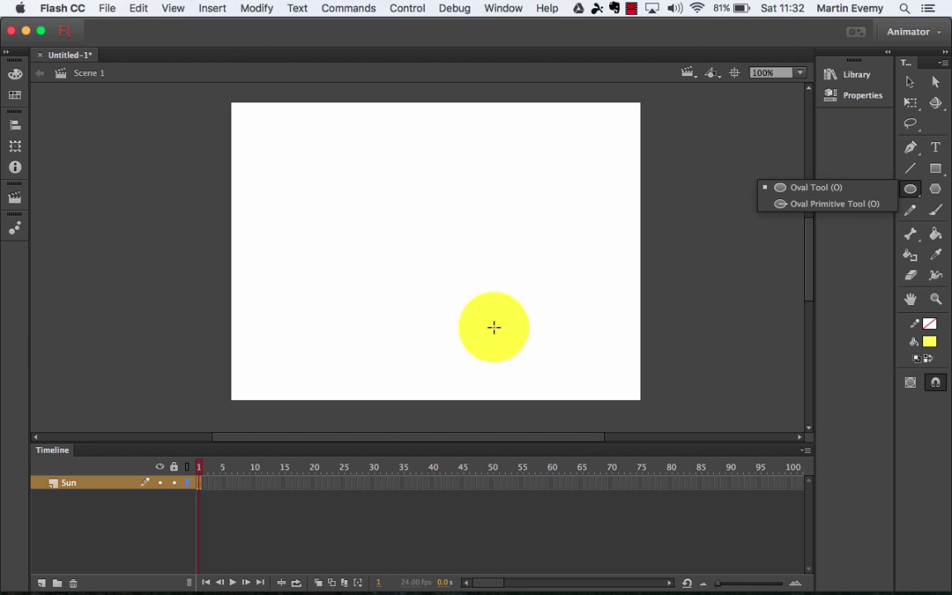
pyautogui.moveTo(264, 319); pyautogui.dragTo(325, 386)
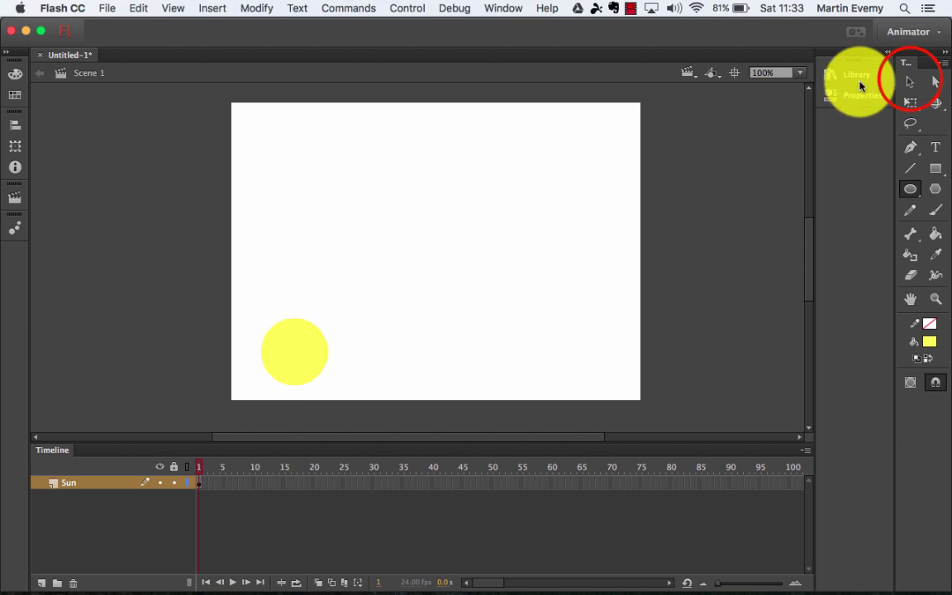
# Step: Convert the yellow circle to a Movie Clip symbol named Sun_MC
pyautogui.click(910, 81)
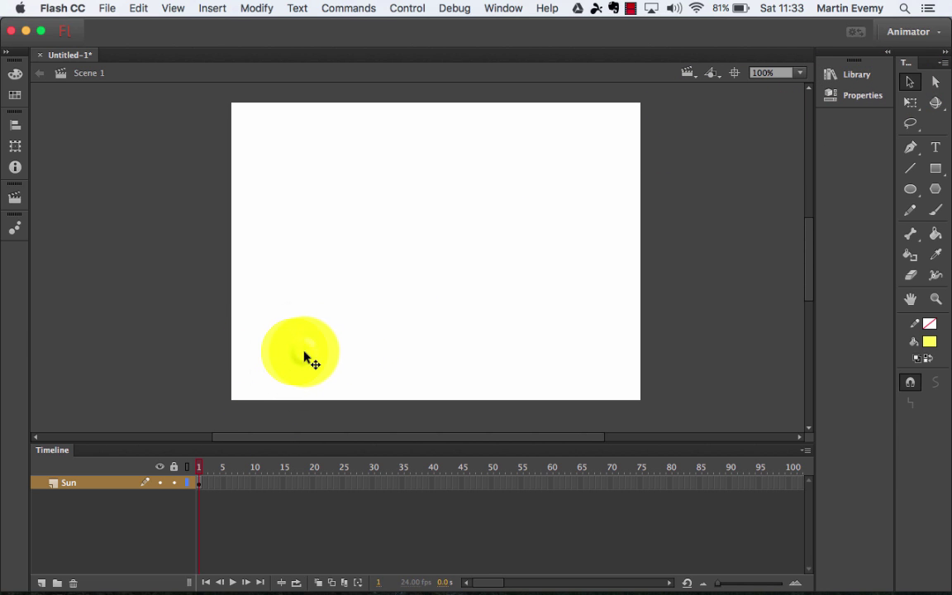
pyautogui.rightClick(304, 356)
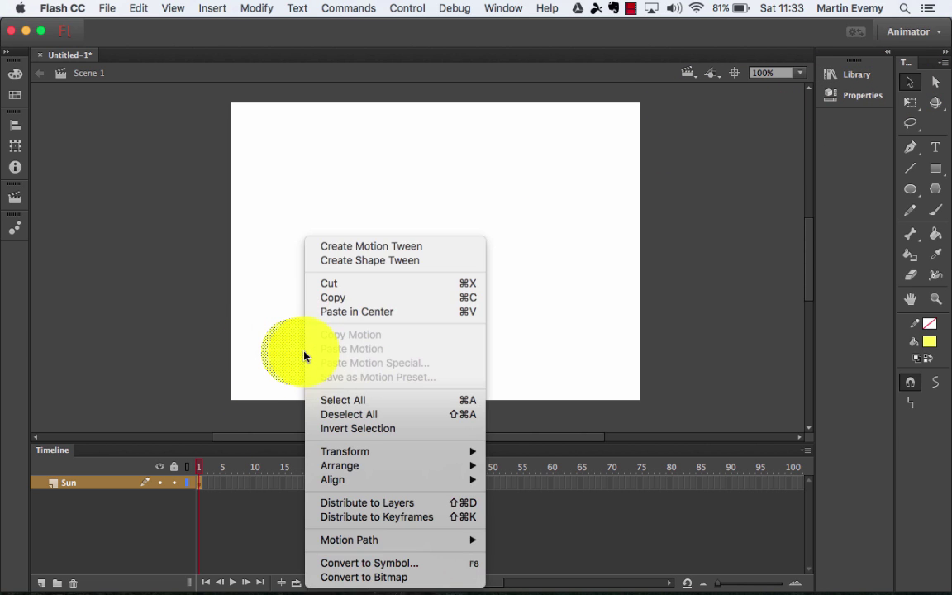
pyautogui.click(345, 563)
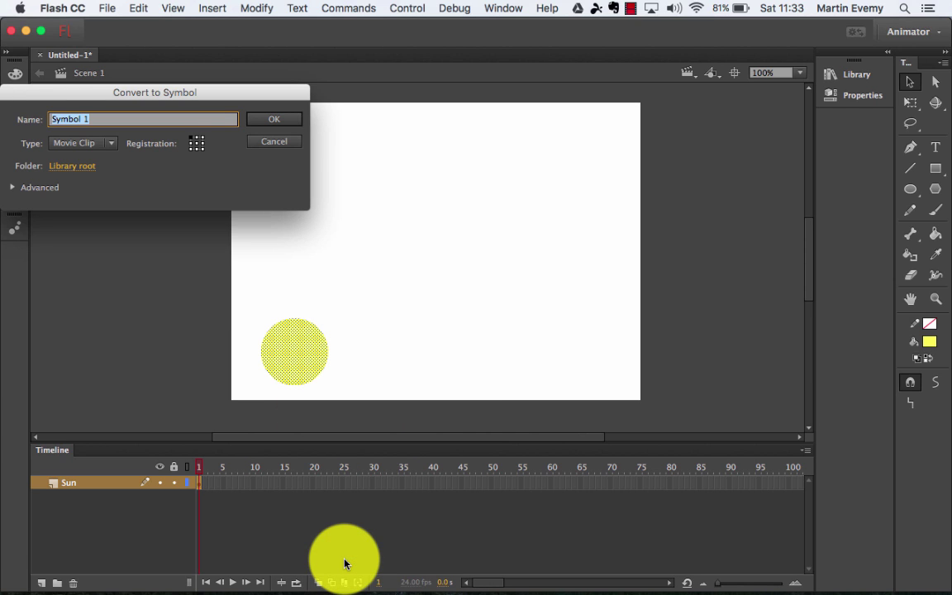
pyautogui.write('Sun')
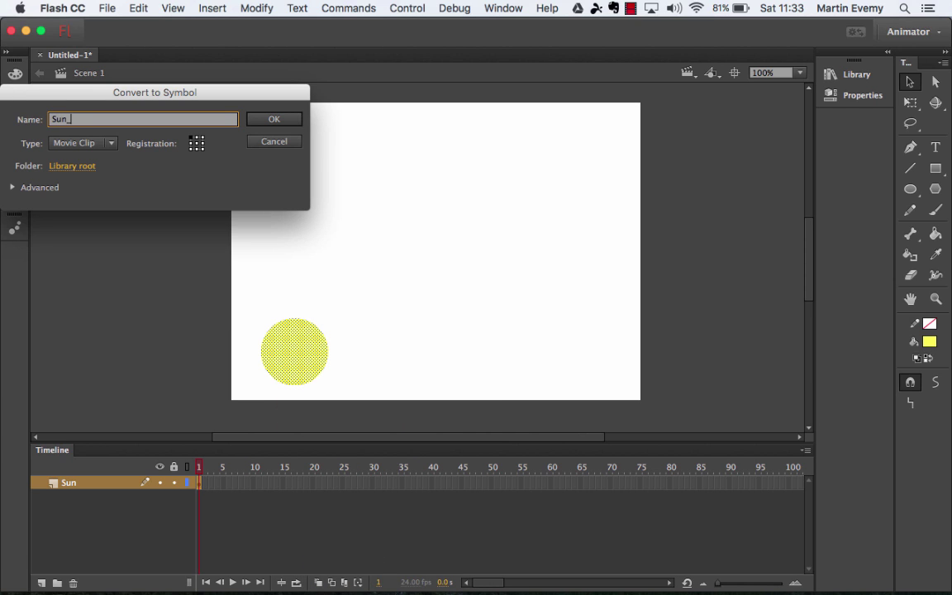
pyautogui.write('_MC')
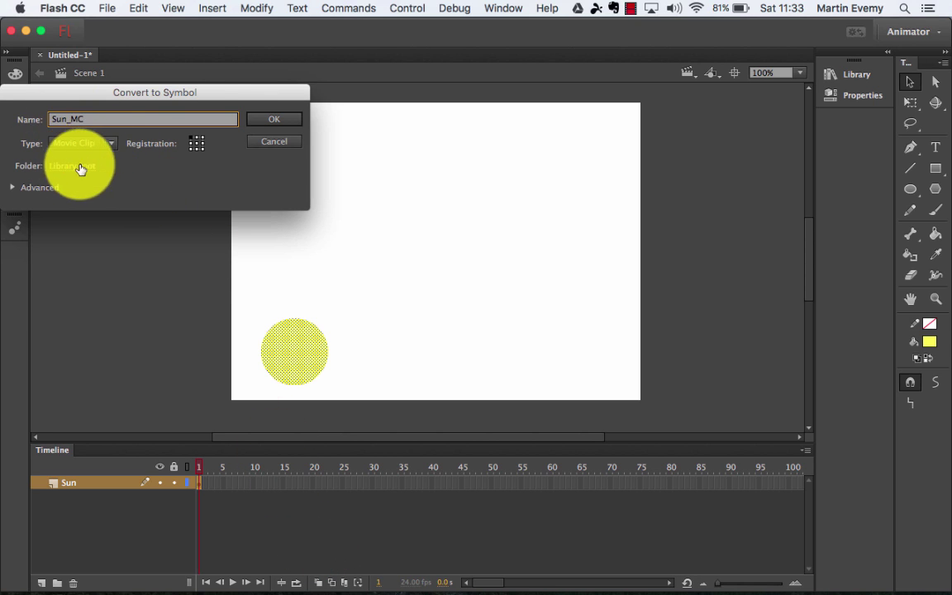
pyautogui.click(253, 120)
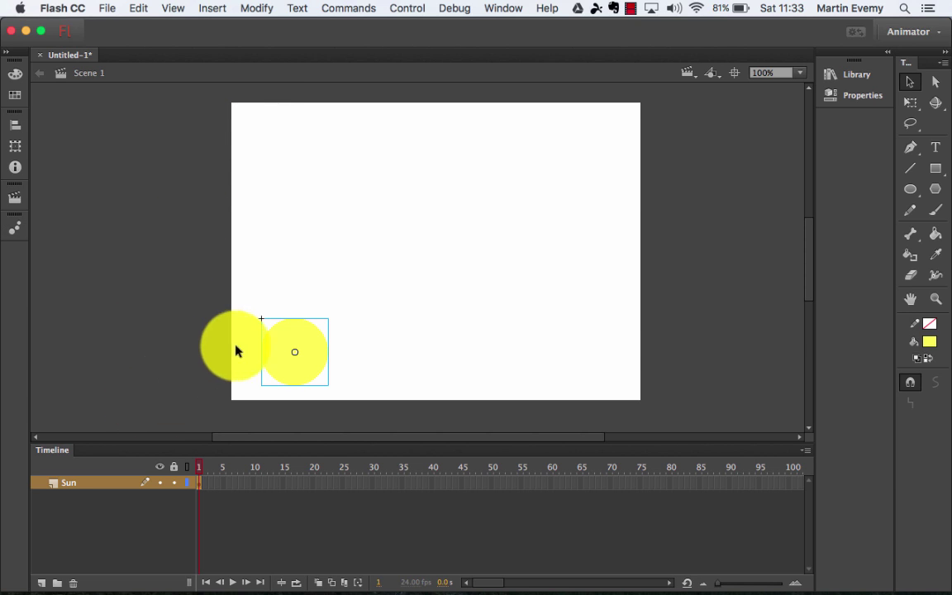
# Step: Create a motion tween for the sun and extend its span to frame 100
pyautogui.rightClick(284, 357)
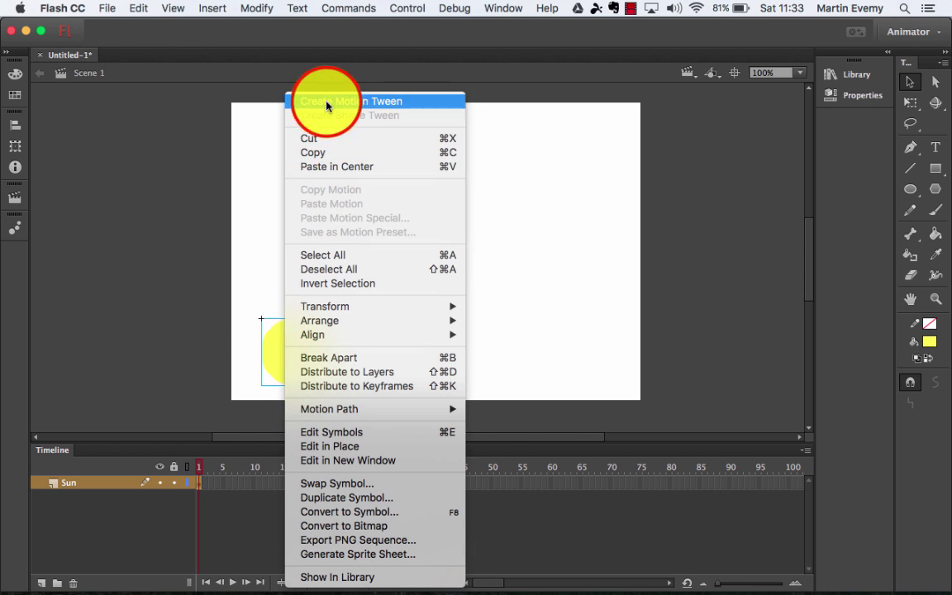
pyautogui.click(302, 99)
pyautogui.moveTo(336, 482); pyautogui.dragTo(788, 484)
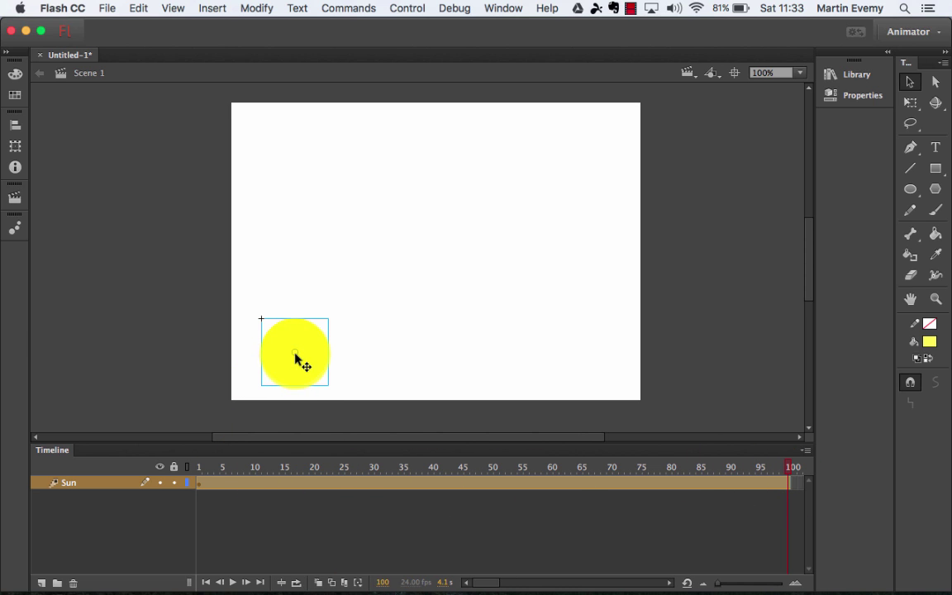
# Step: Move the sun to the stage's upper-right corner at frame 100, bend its motion path into an upward arc, and return to frame 1
pyautogui.moveTo(310, 361); pyautogui.dragTo(626, 159)
pyautogui.moveTo(427, 256); pyautogui.dragTo(411, 221)
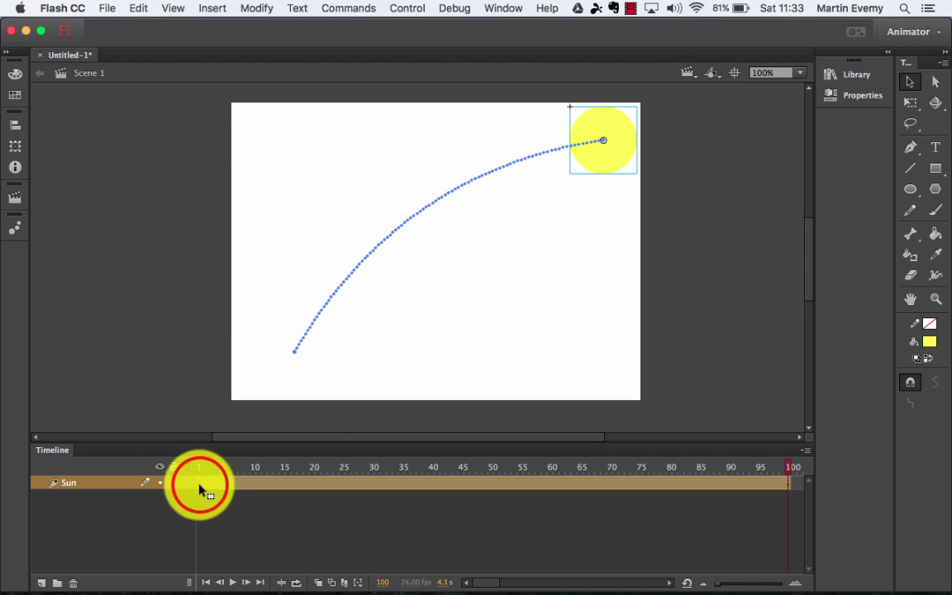
pyautogui.click(199, 487)
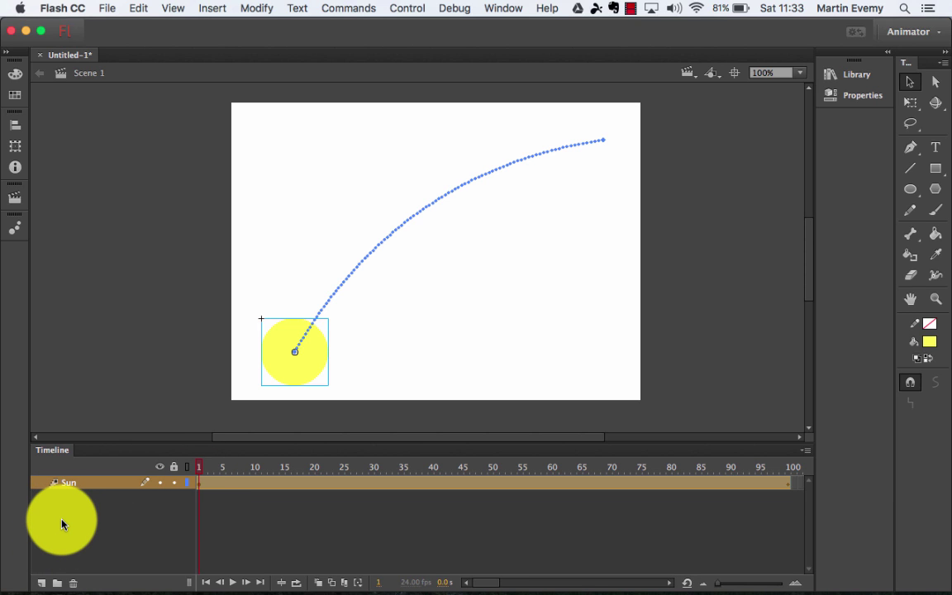
# Step: Add a new layer above Sun and name it Grass
pyautogui.click(42, 584)
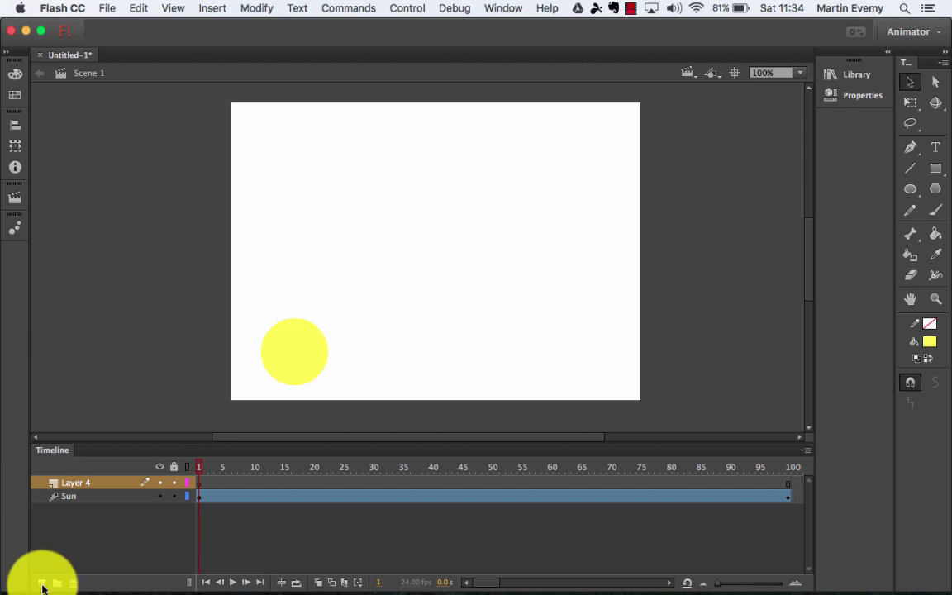
pyautogui.doubleClick(67, 484)
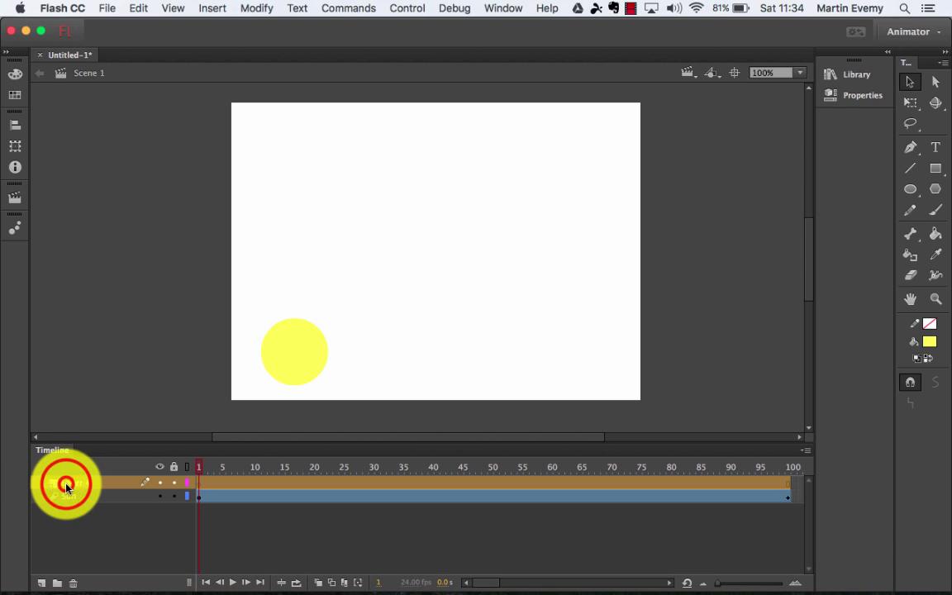
pyautogui.write('Grass')
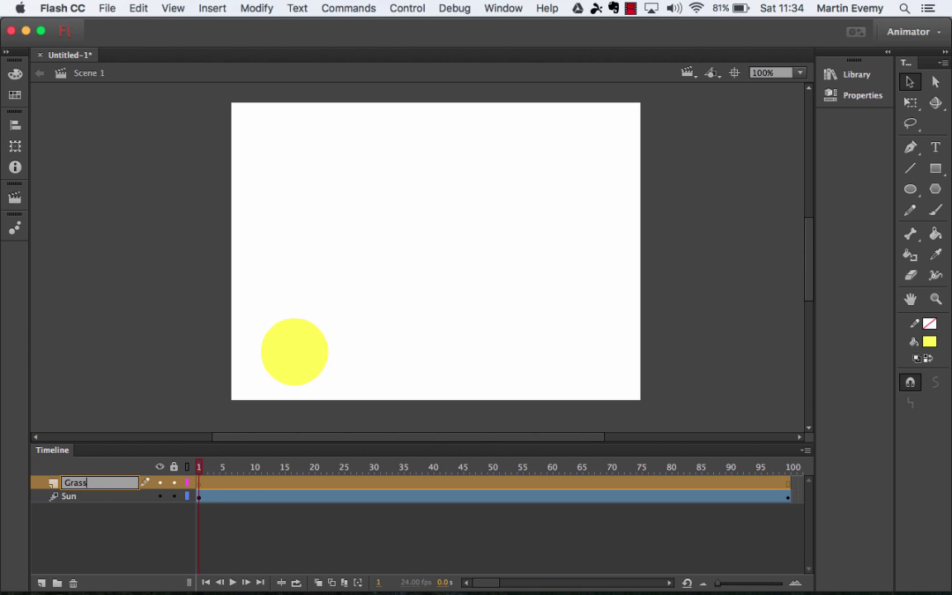
pyautogui.press('Return')
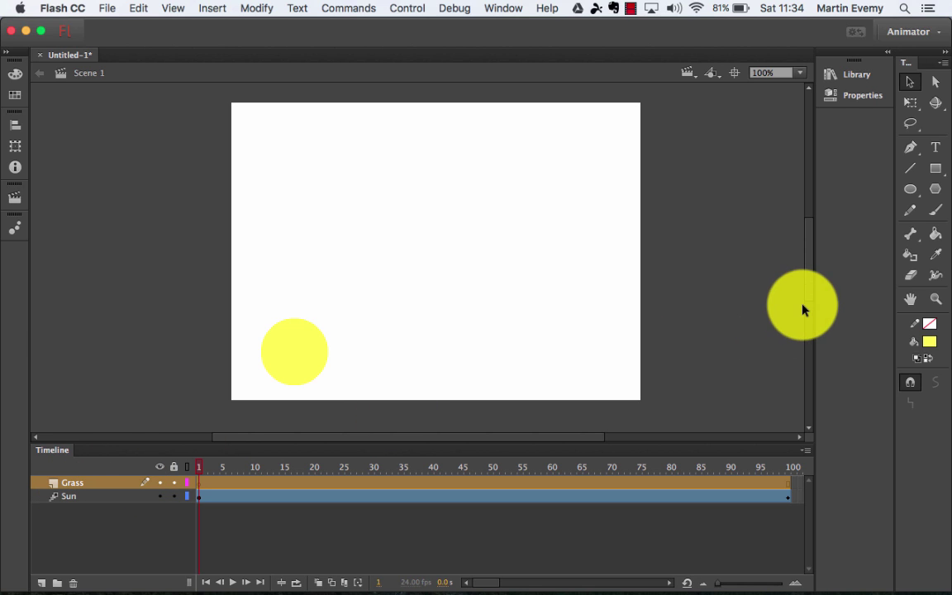
# Step: Draw a green rectangle with no stroke across the full width of the stage's lower third on the Grass layer
pyautogui.click(934, 166)
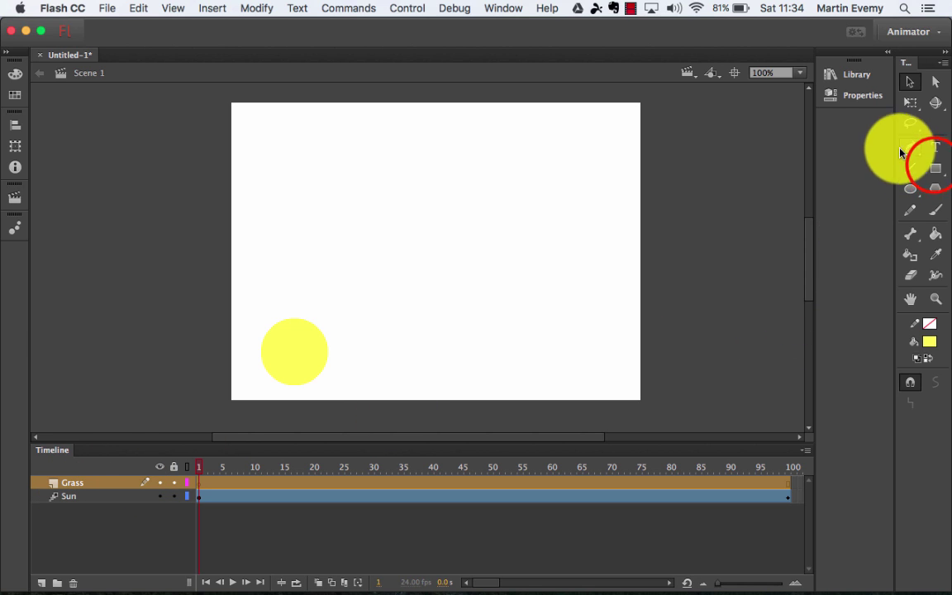
pyautogui.click(930, 343)
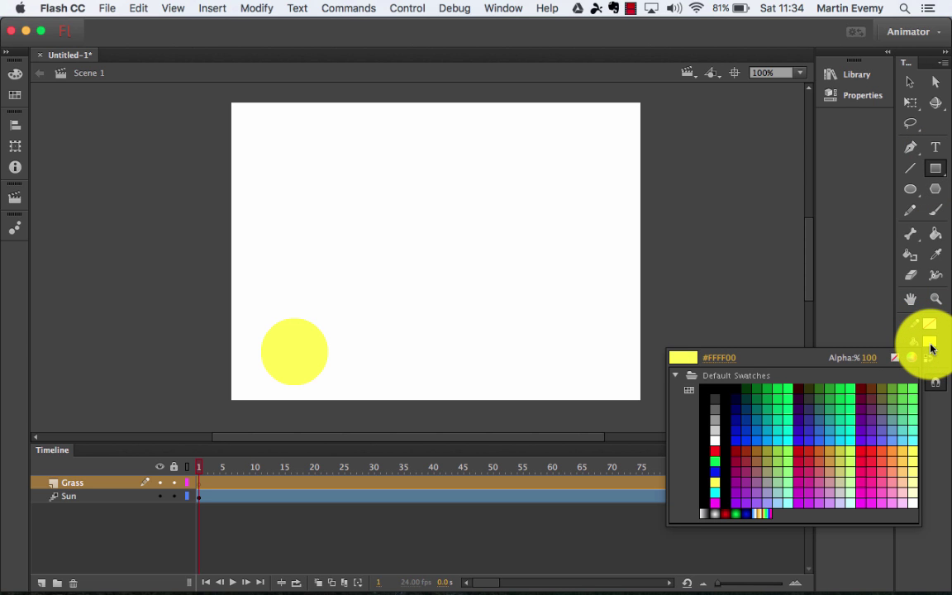
pyautogui.click(774, 388)
pyautogui.click(230, 296)
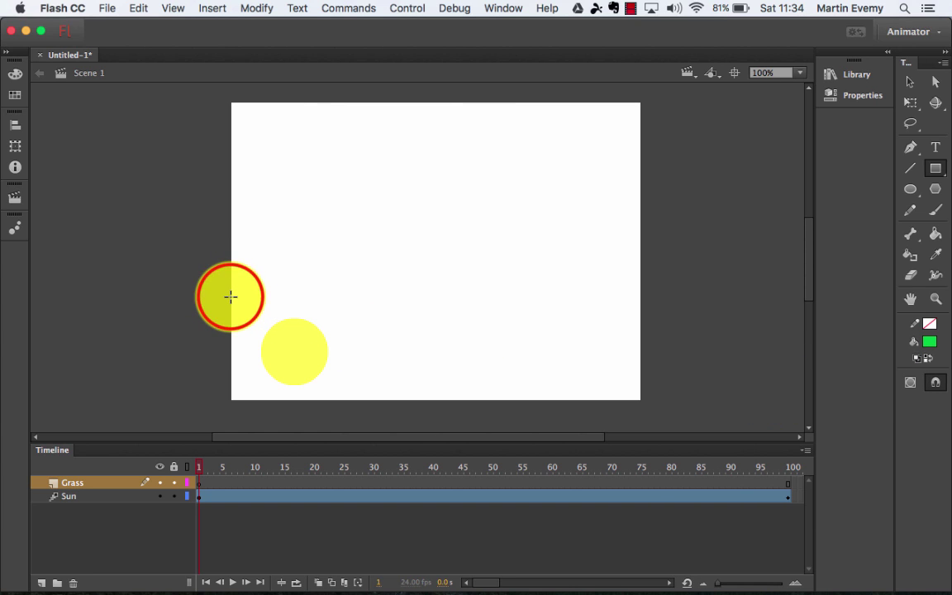
pyautogui.moveTo(230, 295); pyautogui.dragTo(639, 404)
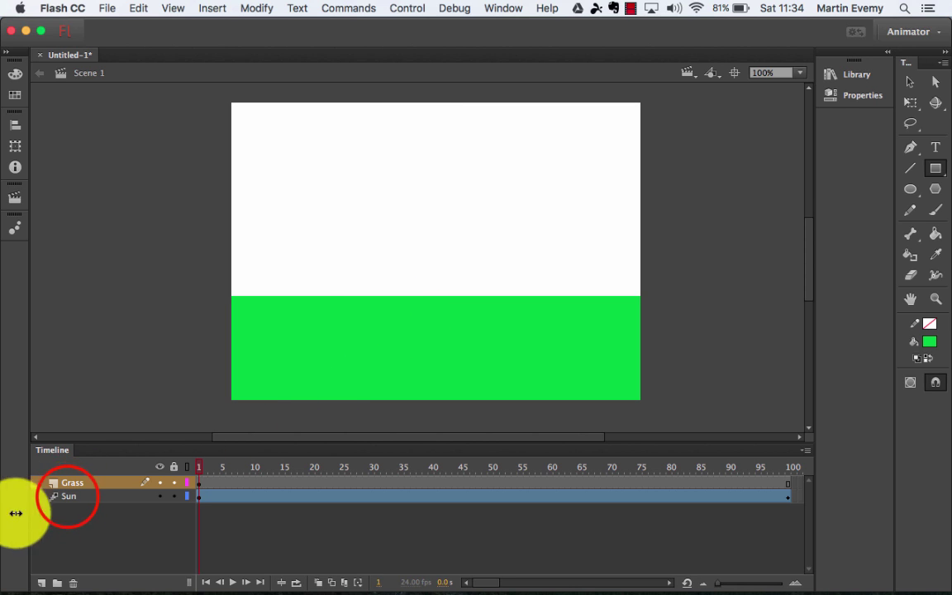
# Step: Try the Sun layer above the Grass layer, and put it back below Grass
pyautogui.click(68, 497)
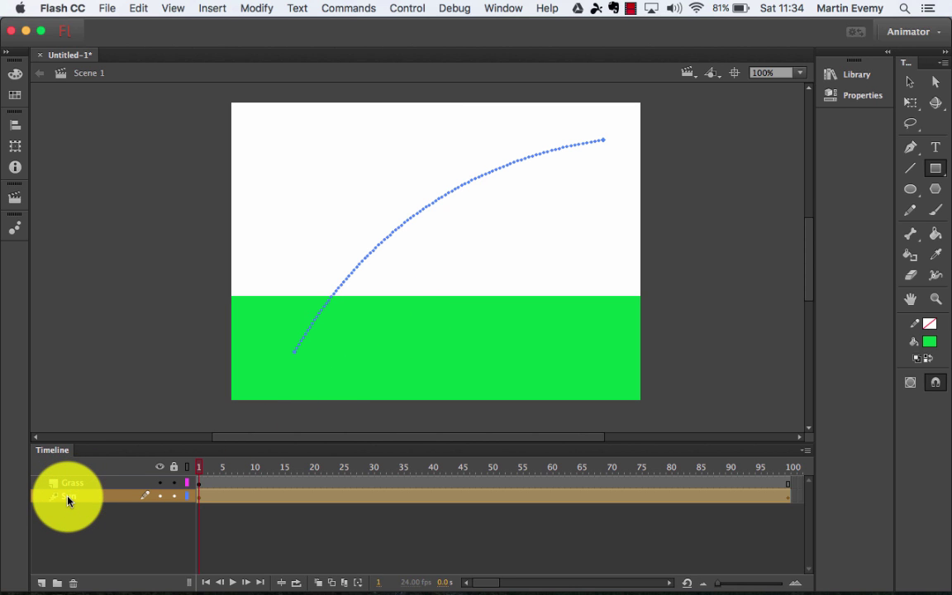
pyautogui.click(71, 488)
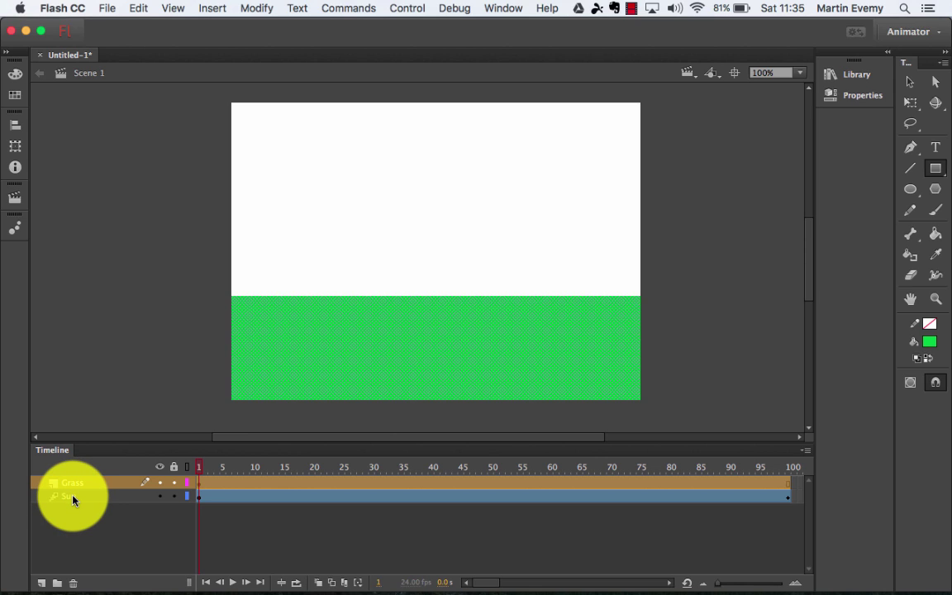
pyautogui.click(72, 497)
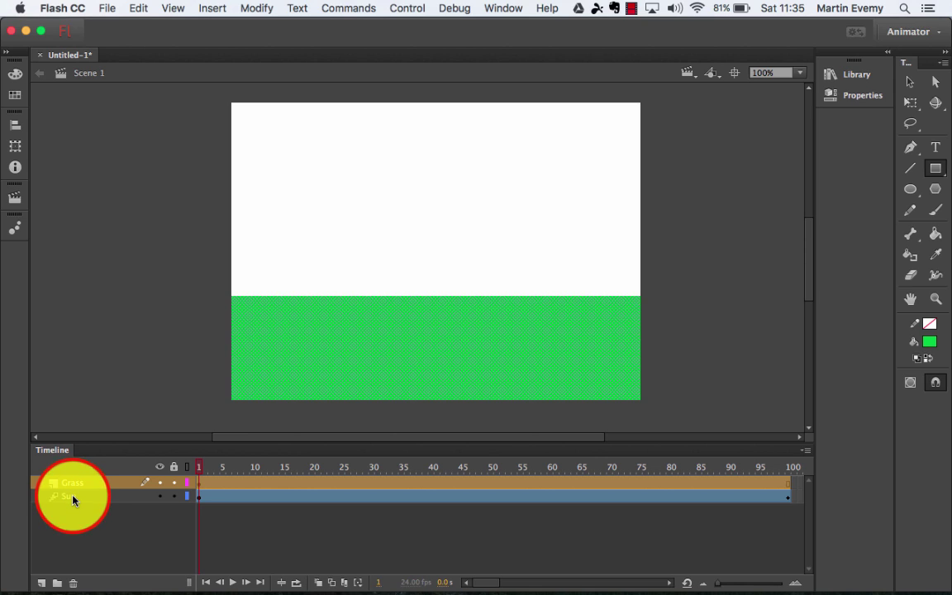
pyautogui.moveTo(73, 499); pyautogui.dragTo(72, 483)
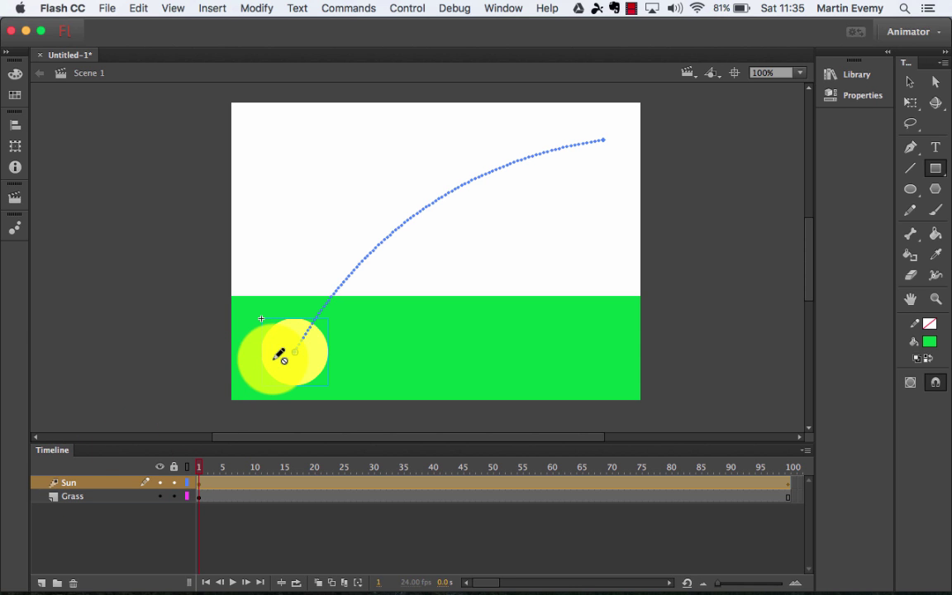
pyautogui.click(75, 487)
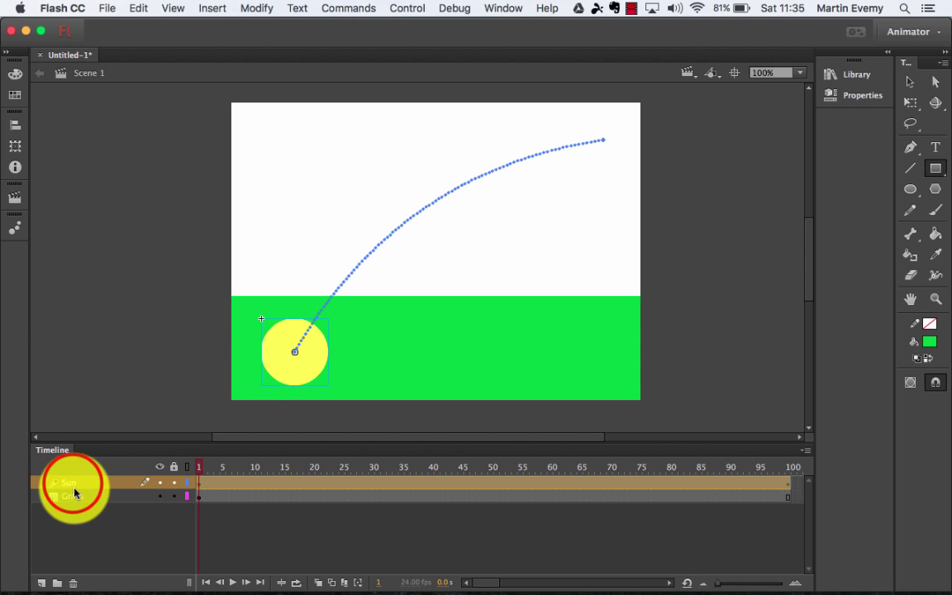
pyautogui.moveTo(73, 485); pyautogui.dragTo(79, 505)
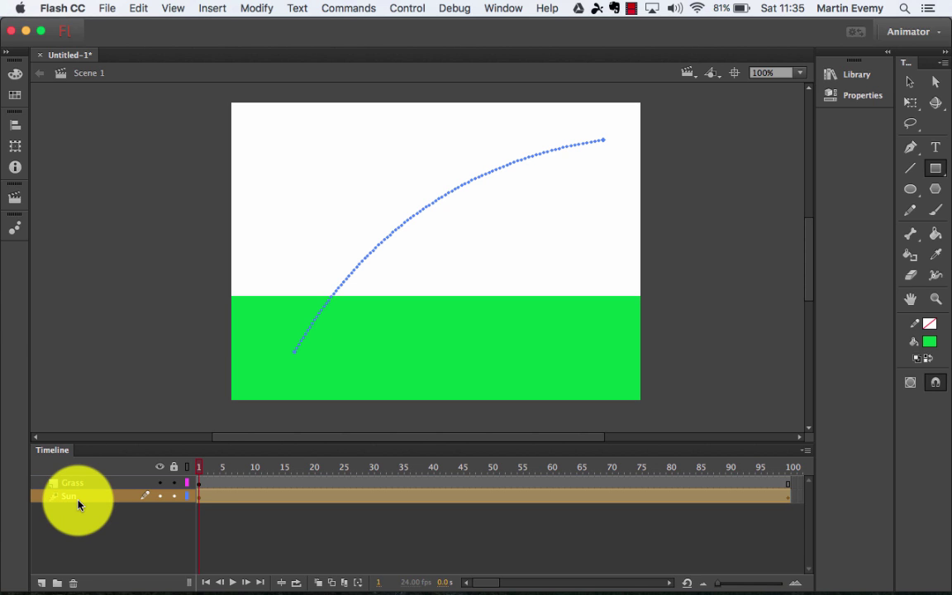
# Step: Add a new layer between Grass and Sun and name it Sky
pyautogui.click(49, 588)
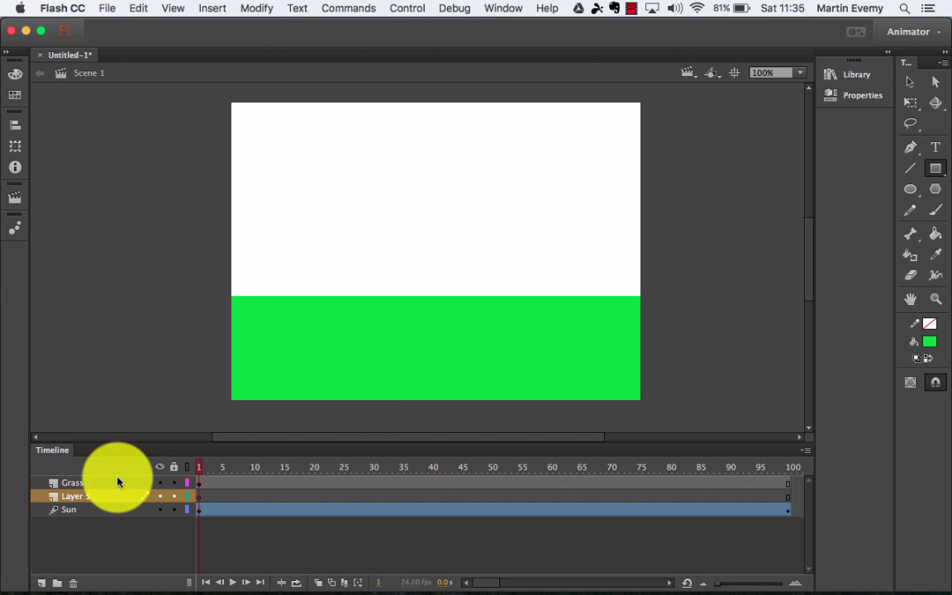
pyautogui.doubleClick(74, 497)
pyautogui.doubleClick(70, 499)
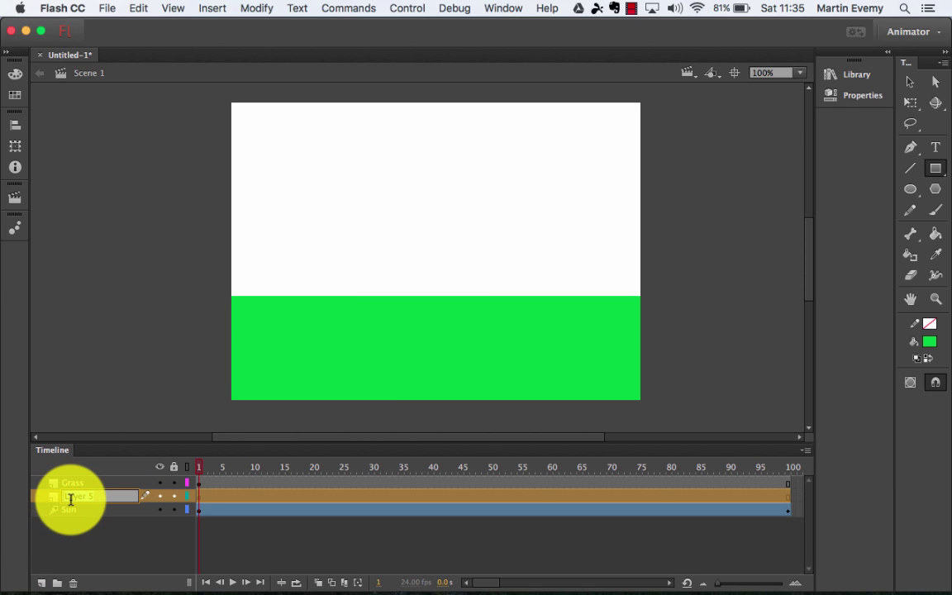
pyautogui.write('Sky')
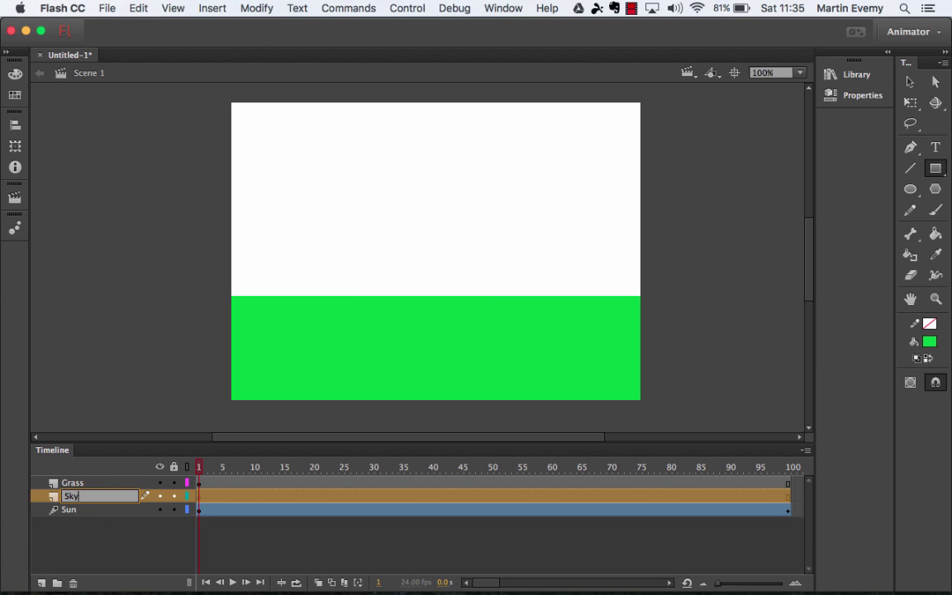
pyautogui.click(126, 537)
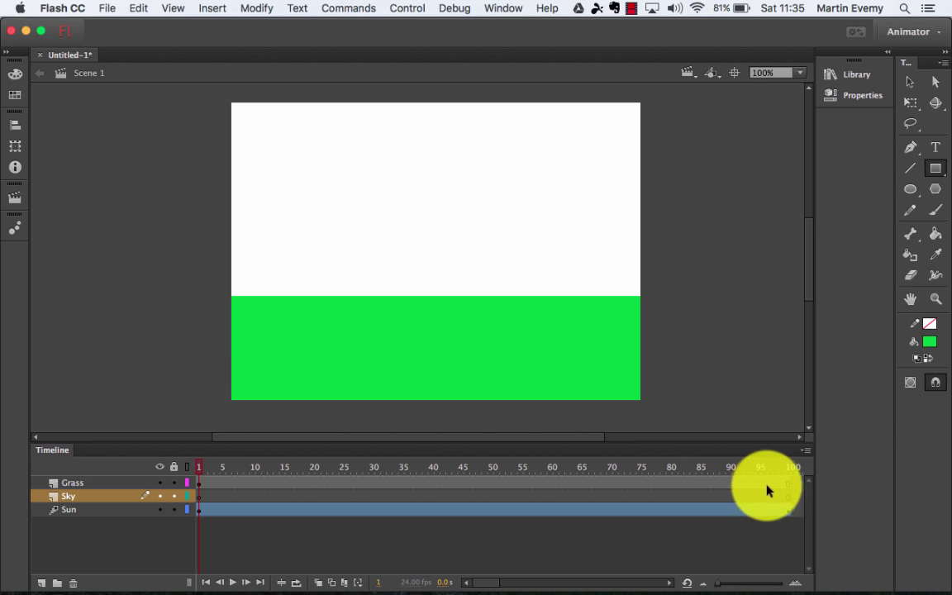
# Step: Draw a blue rectangle with no stroke over the stage area above the grass on the Sky layer, and preview the animation from frame 1
pyautogui.click(942, 171)
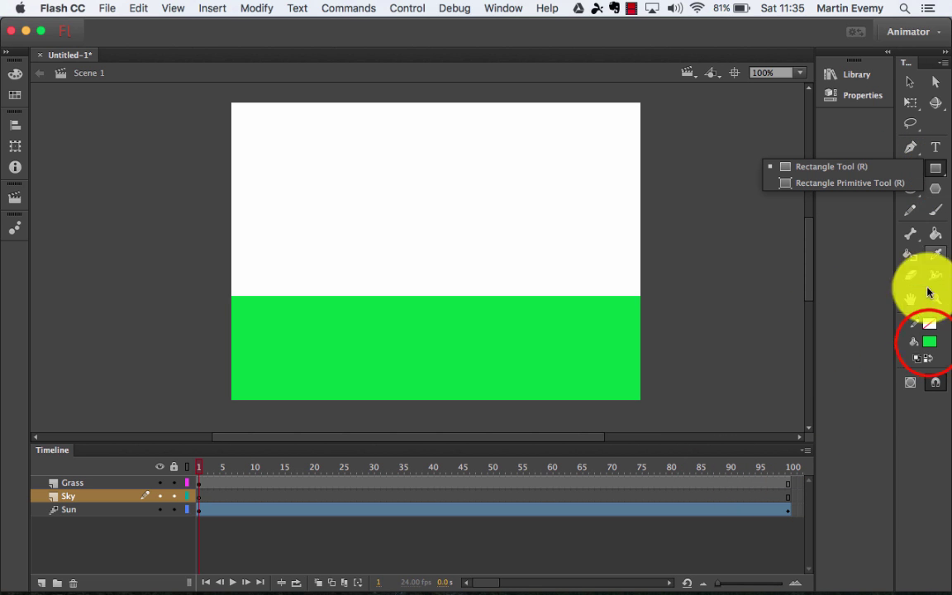
pyautogui.click(928, 341)
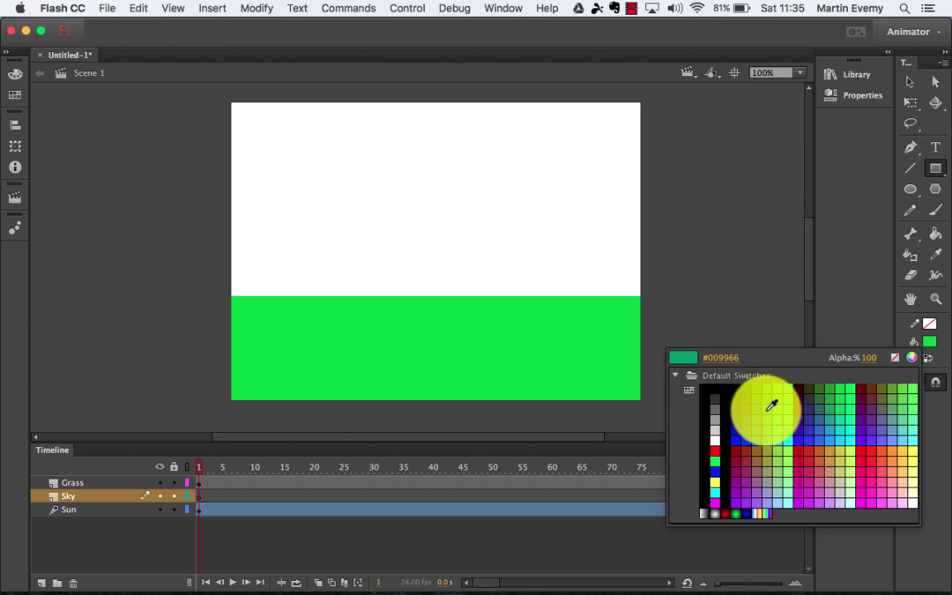
pyautogui.click(761, 424)
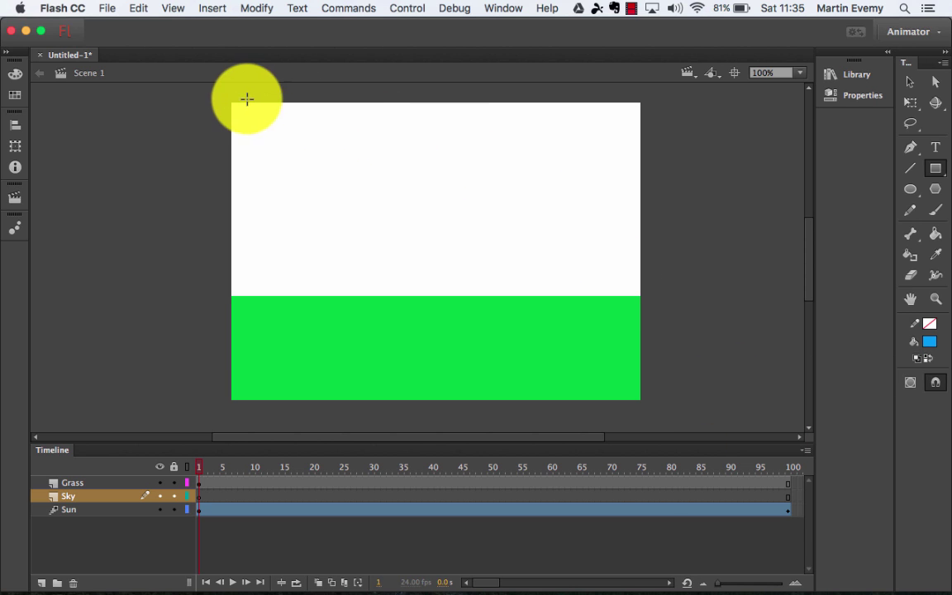
pyautogui.moveTo(231, 101)
pyautogui.mouseDown()
pyautogui.moveTo(522, 211)
pyautogui.moveTo(621, 294)
pyautogui.moveTo(640, 298)
pyautogui.mouseUp()
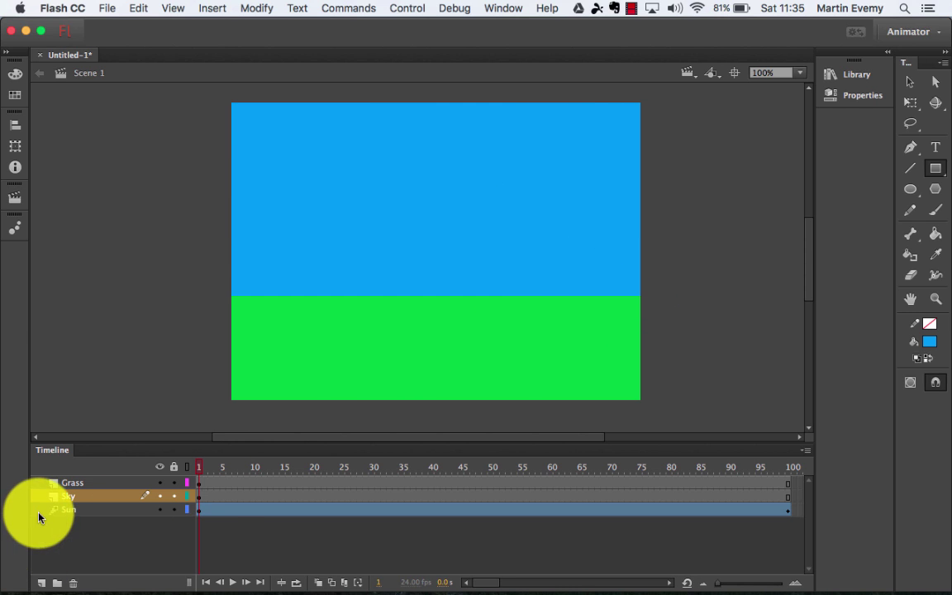
pyautogui.click(233, 582)
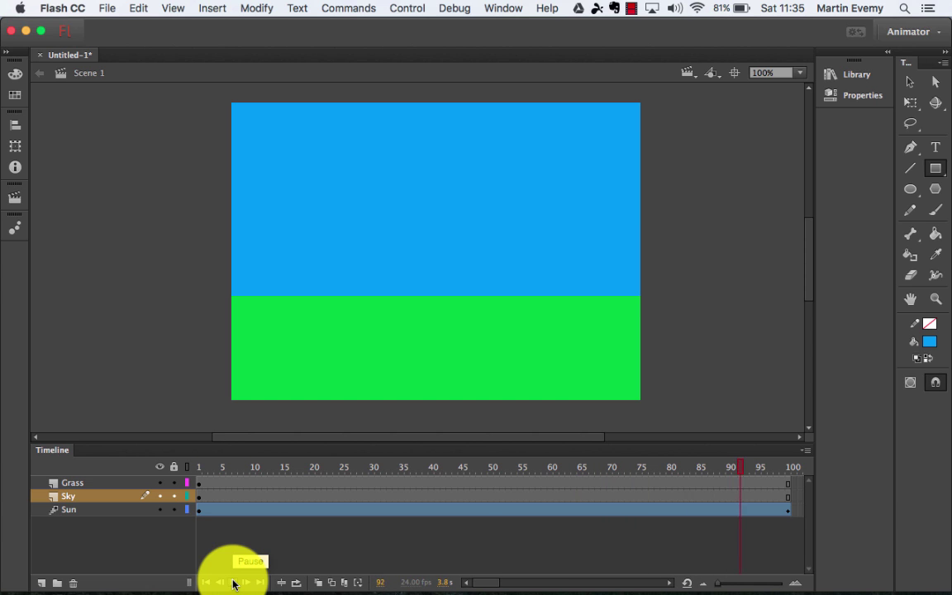
pyautogui.moveTo(791, 467); pyautogui.dragTo(204, 474)
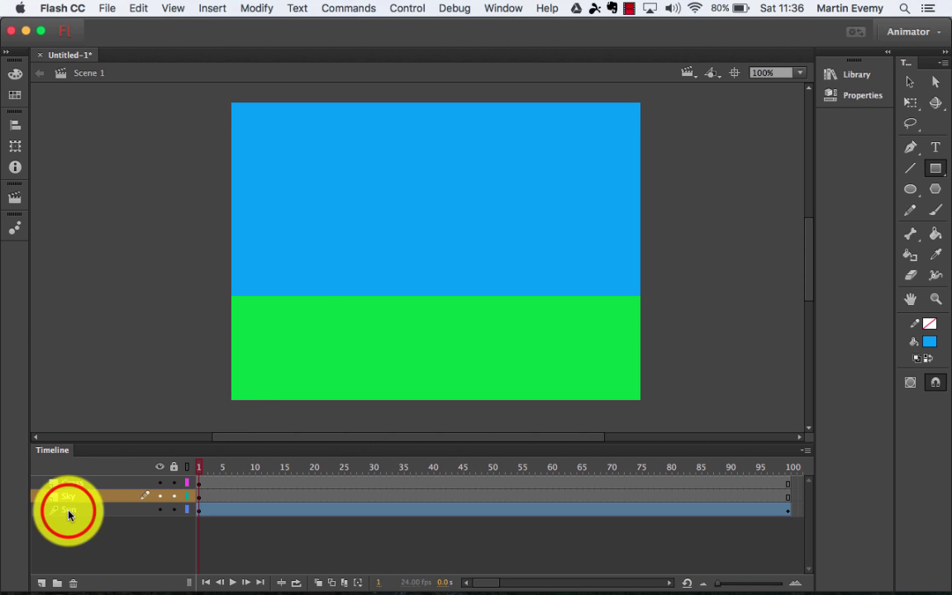
# Step: Move the Sun layer between Grass and Sky, and play the animation
pyautogui.click(69, 511)
pyautogui.moveTo(69, 513); pyautogui.dragTo(70, 496)
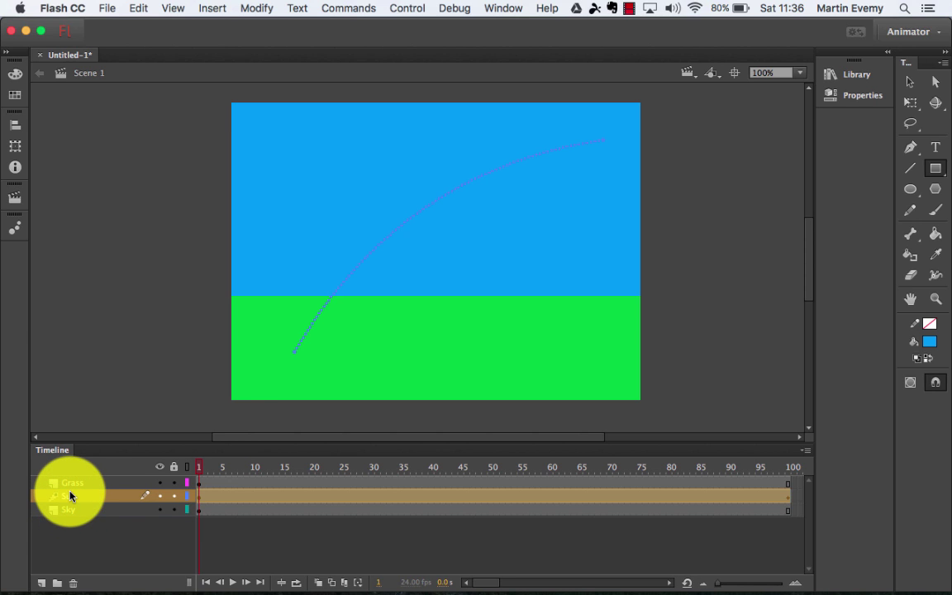
pyautogui.click(231, 582)
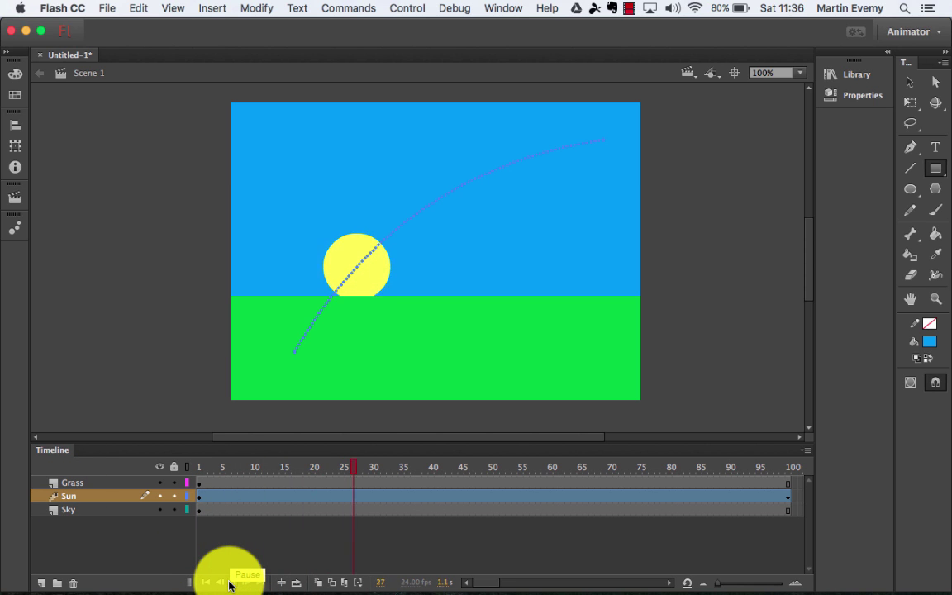